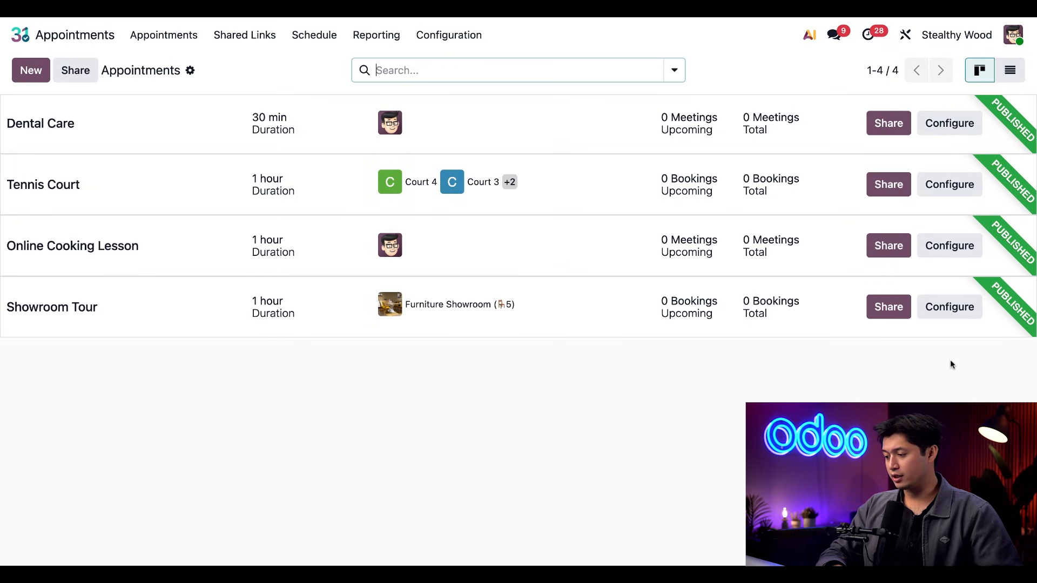
# - Open the Showroom Tour appointment's configuration and set its schedule option to Flexible
pyautogui.click(956, 312)
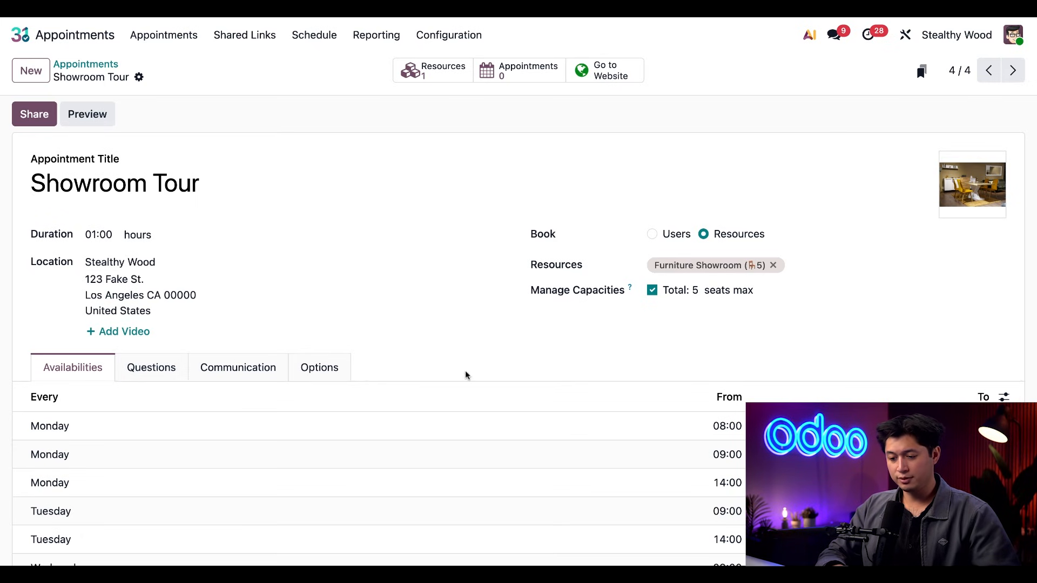
pyautogui.scroll(-3, 466, 374)
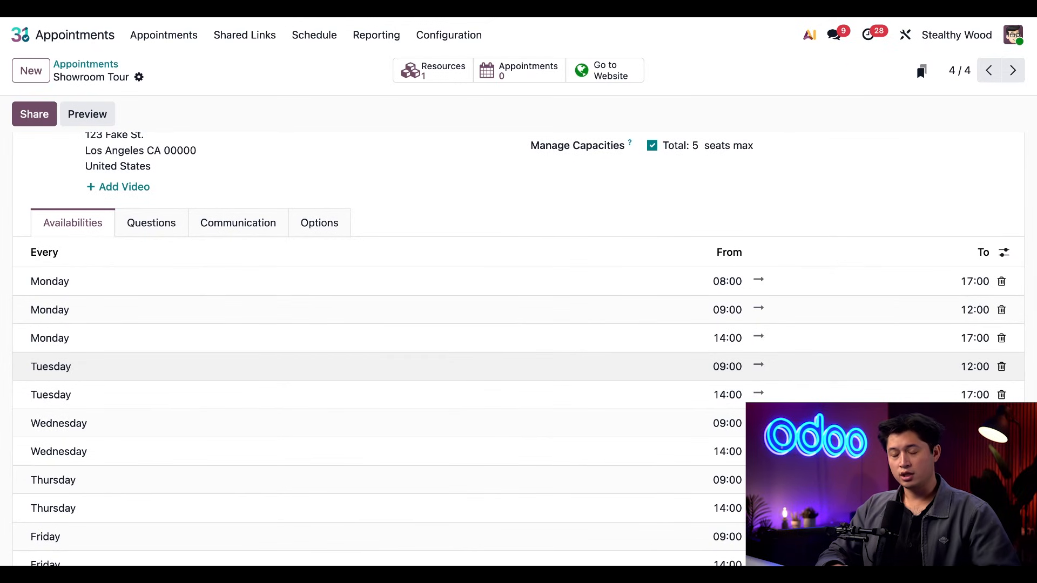
pyautogui.click(336, 232)
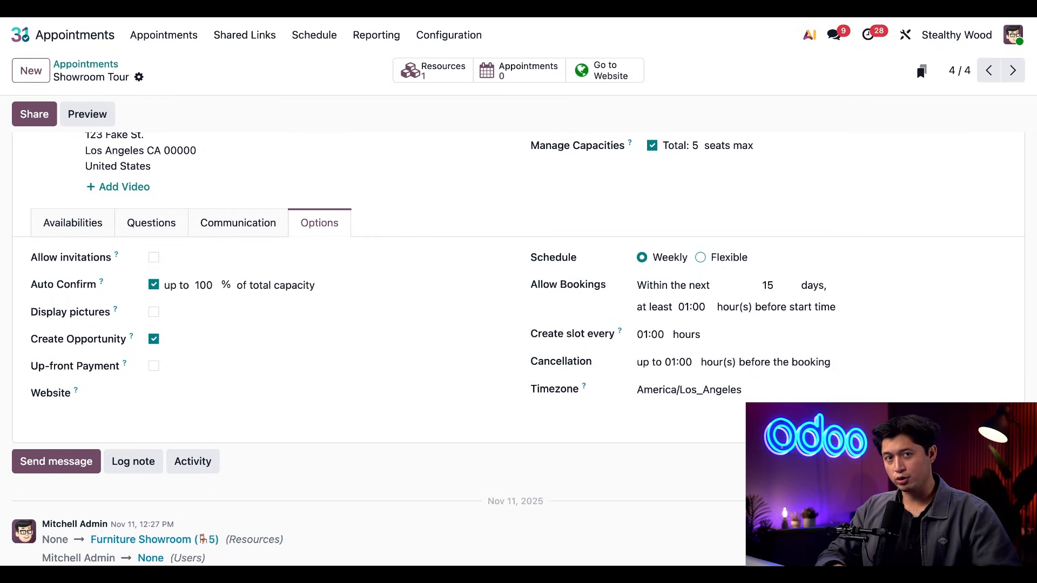
pyautogui.click(701, 260)
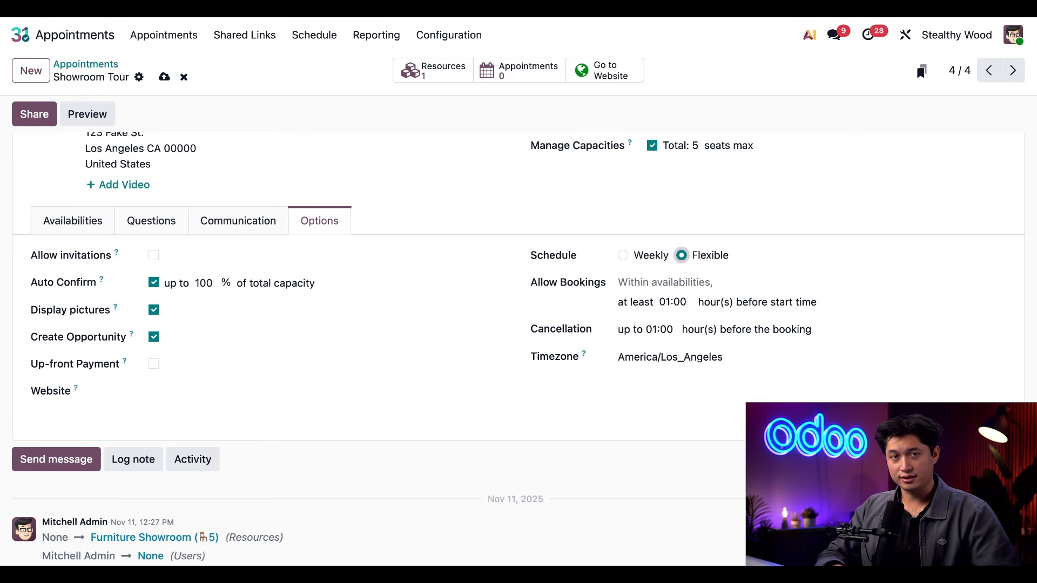
pyautogui.click(623, 255)
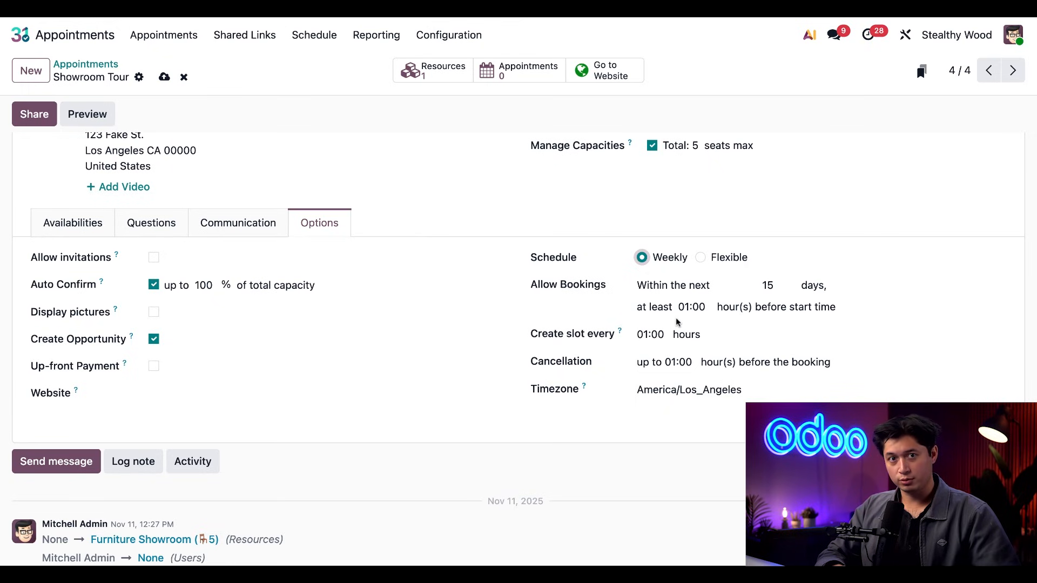
pyautogui.click(701, 258)
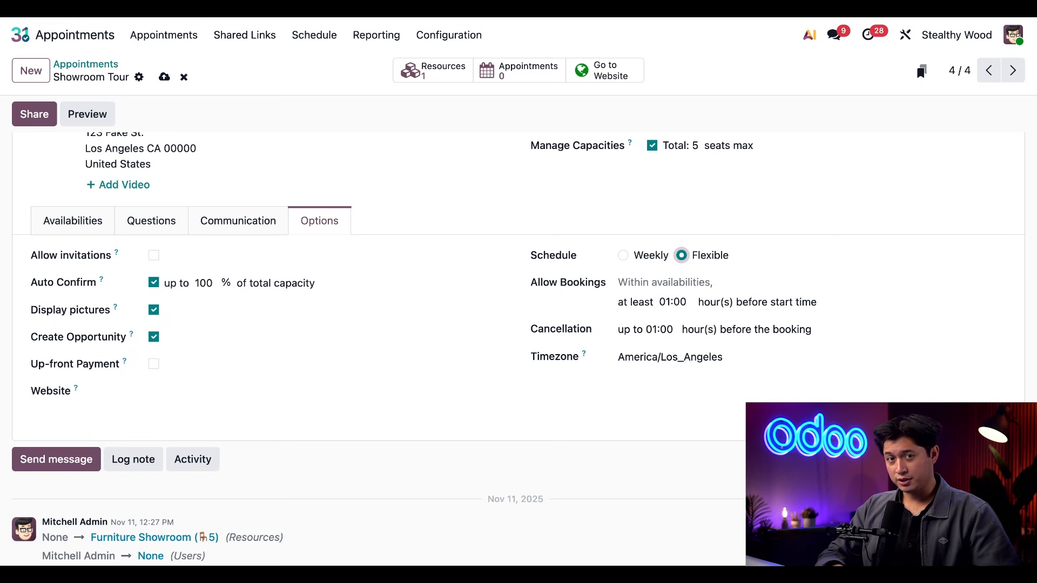
pyautogui.scroll(5, 193, 232)
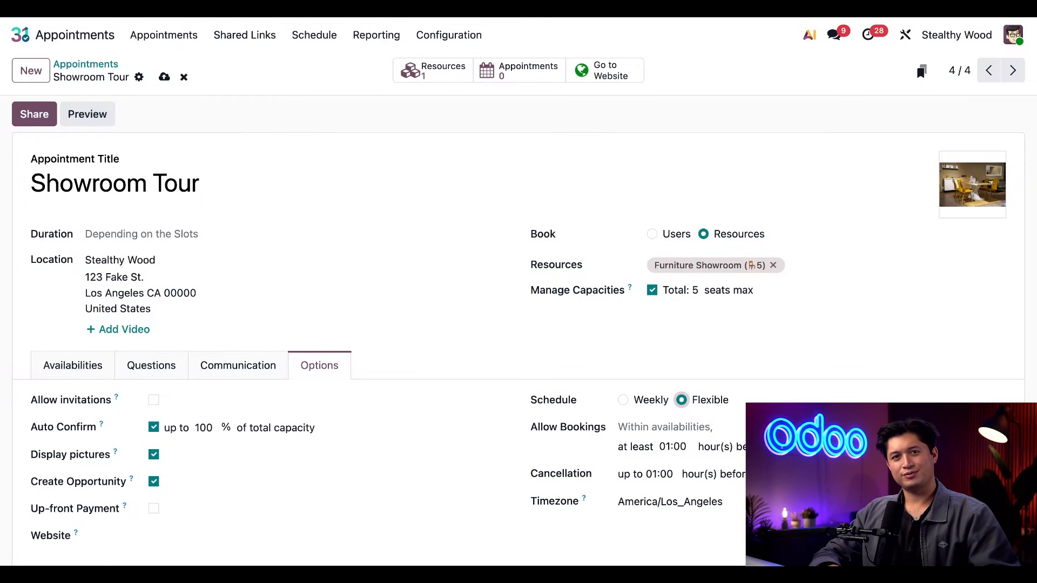
# - Add an availability slot to the Showroom Tour on November 24, 2025, from 11:00 AM to 1:00 PM
pyautogui.click(100, 366)
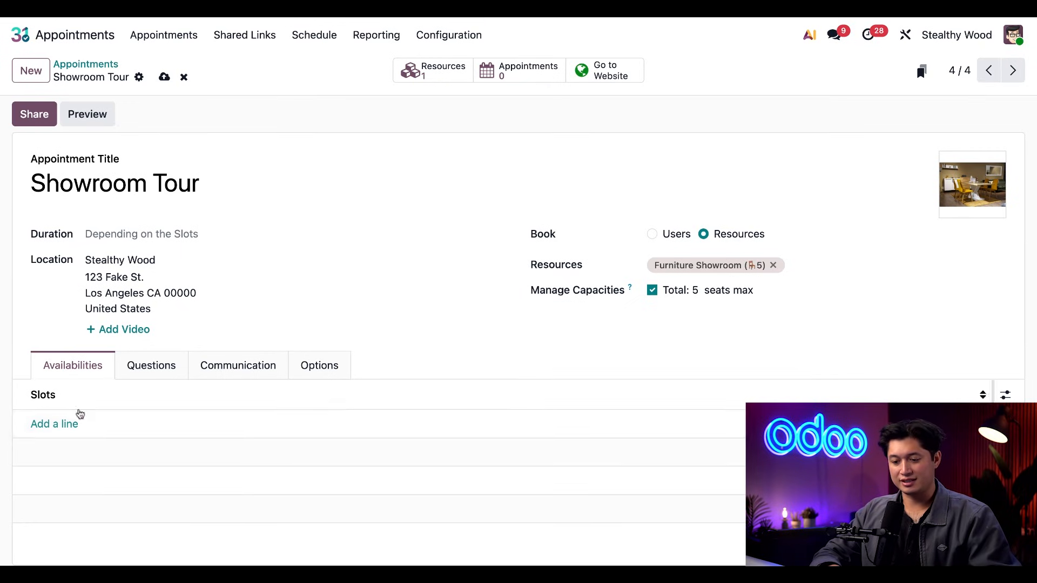
pyautogui.click(64, 426)
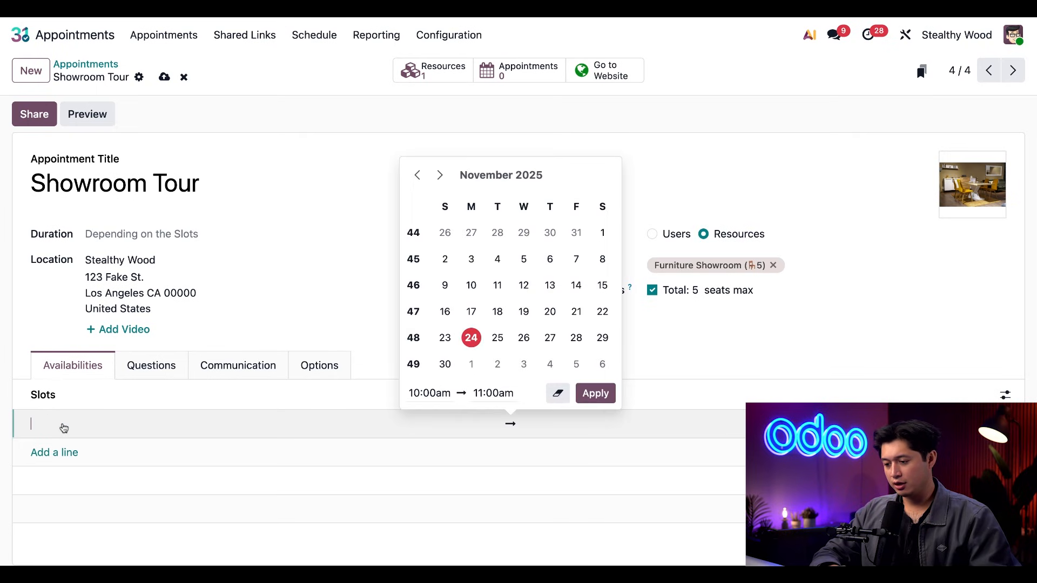
pyautogui.click(471, 339)
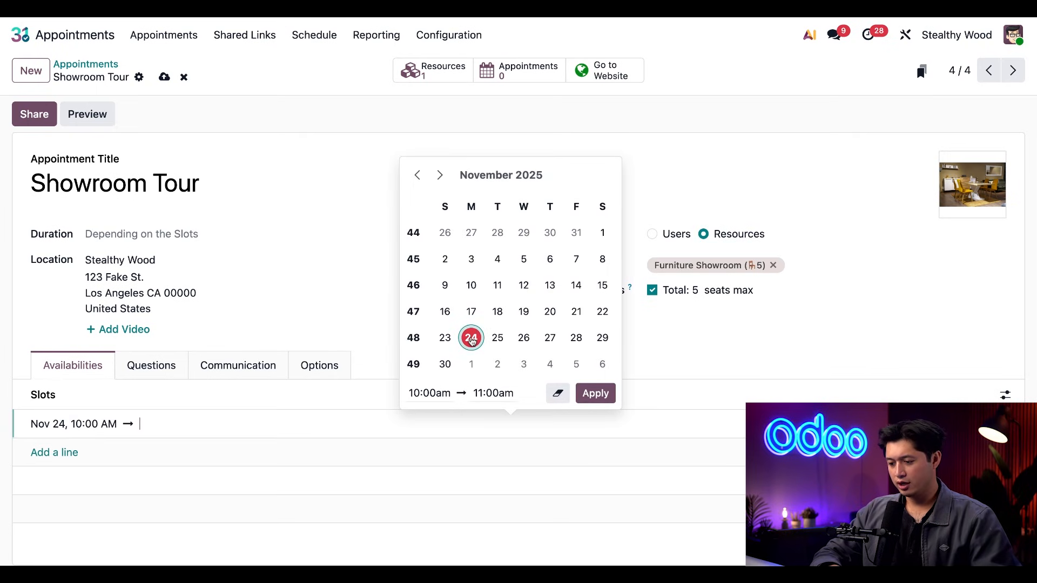
pyautogui.click(430, 394)
pyautogui.scroll(-3, 438, 323)
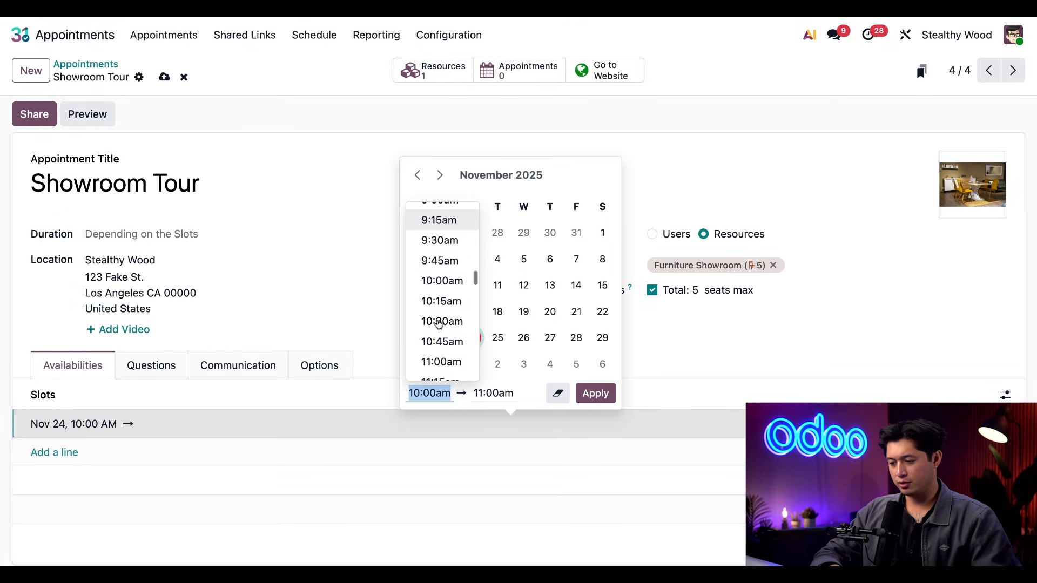
pyautogui.click(437, 330)
pyautogui.click(493, 393)
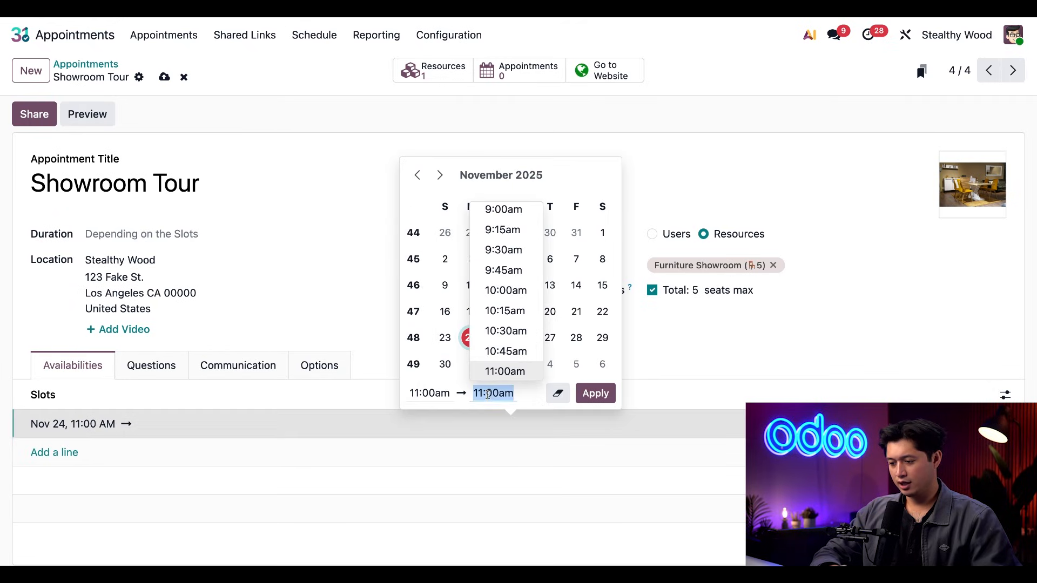
pyautogui.scroll(-4, 493, 324)
pyautogui.scroll(-3, 493, 324)
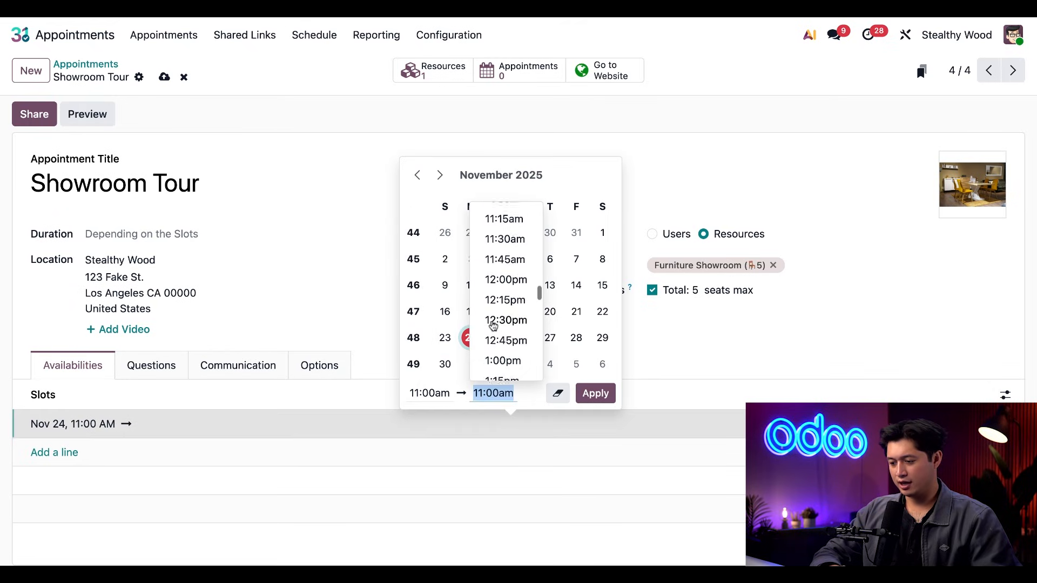
pyautogui.click(510, 342)
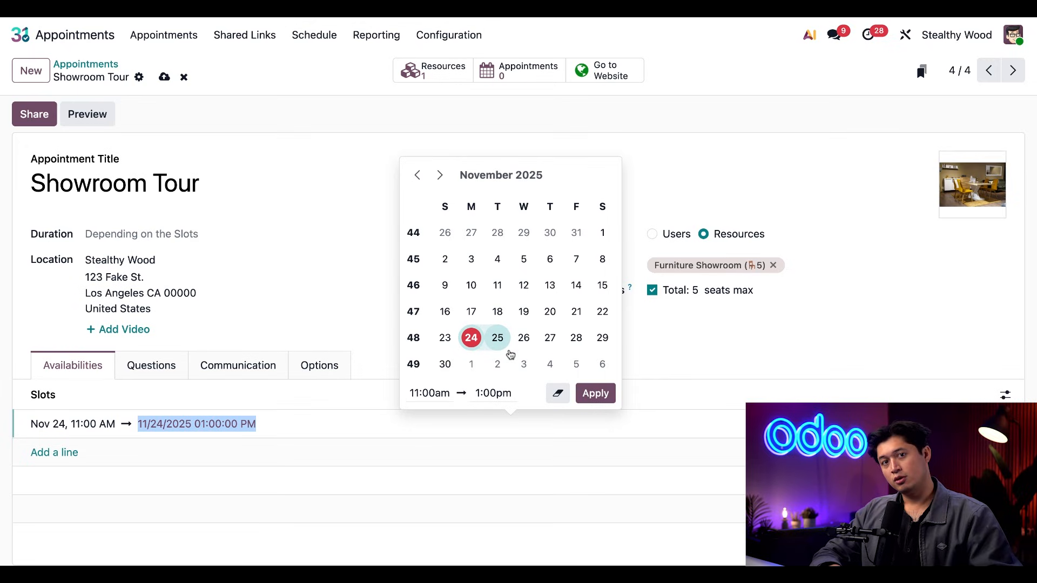
pyautogui.click(595, 394)
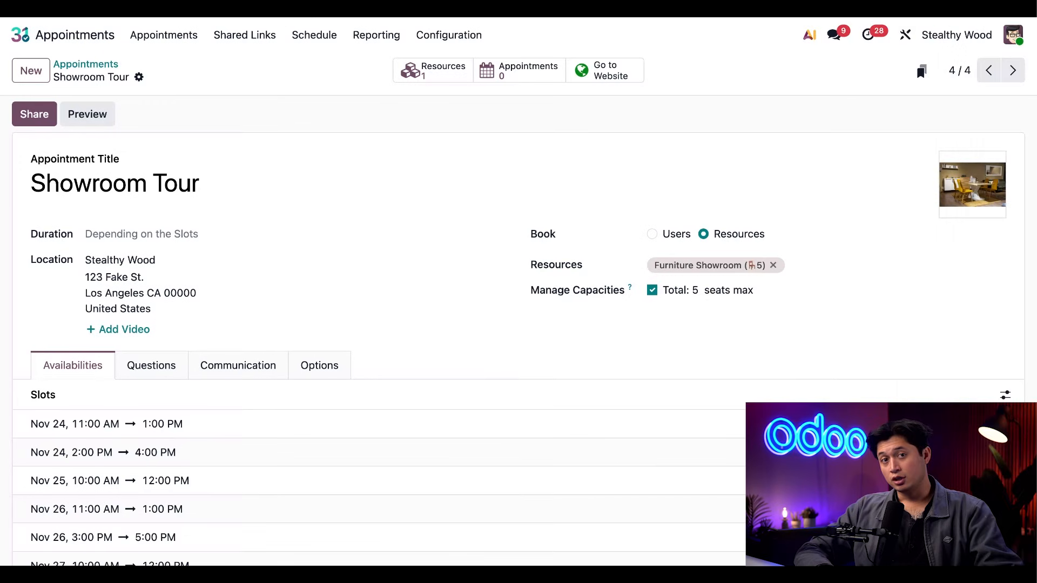
# - Review the slot list, then view the November 28 booking times for 3 people on the Showroom Tour website page
pyautogui.scroll(-3, 378, 337)
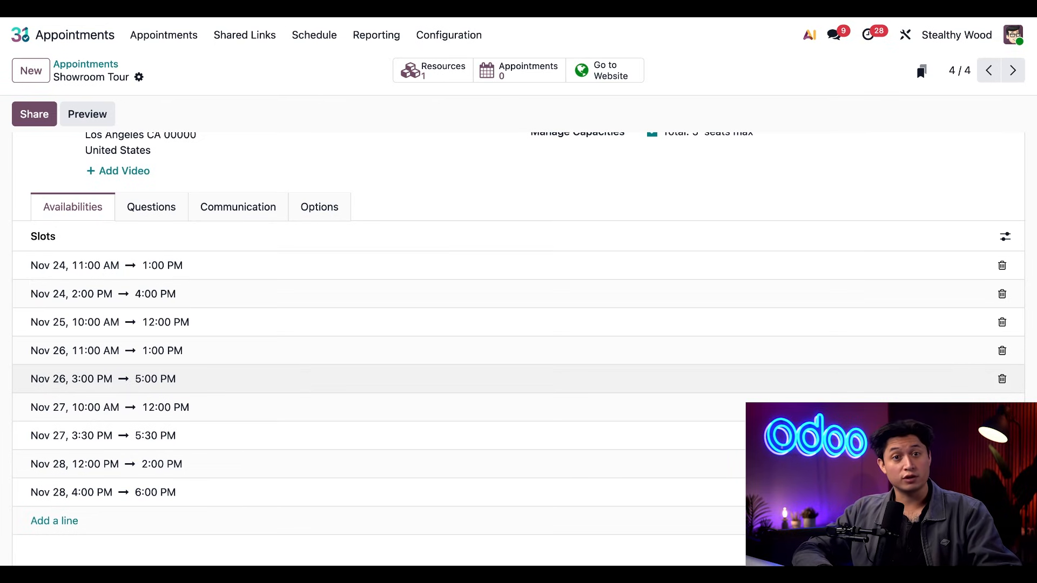
pyautogui.scroll(3, 371, 303)
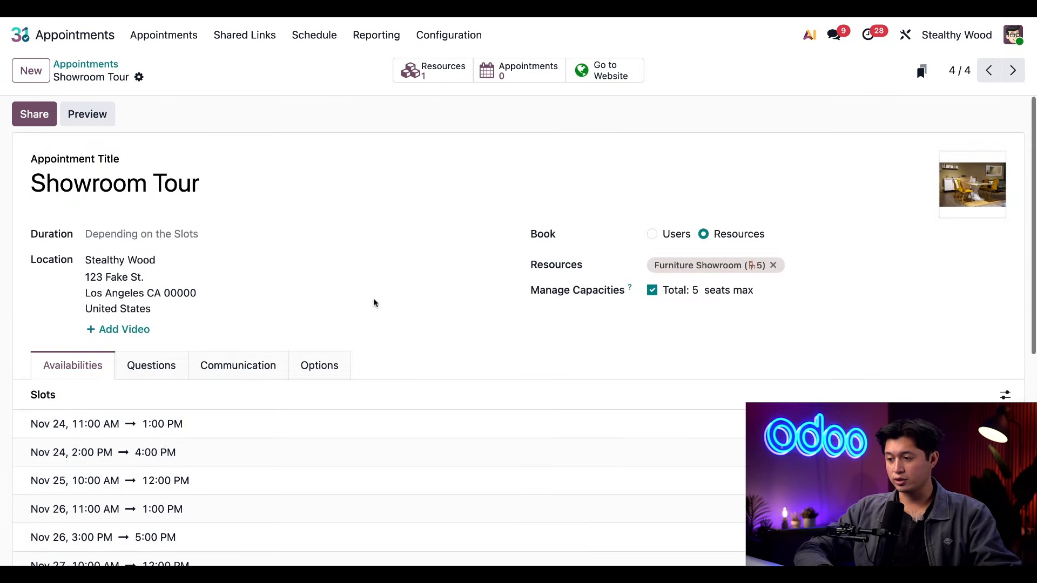
pyautogui.click(603, 78)
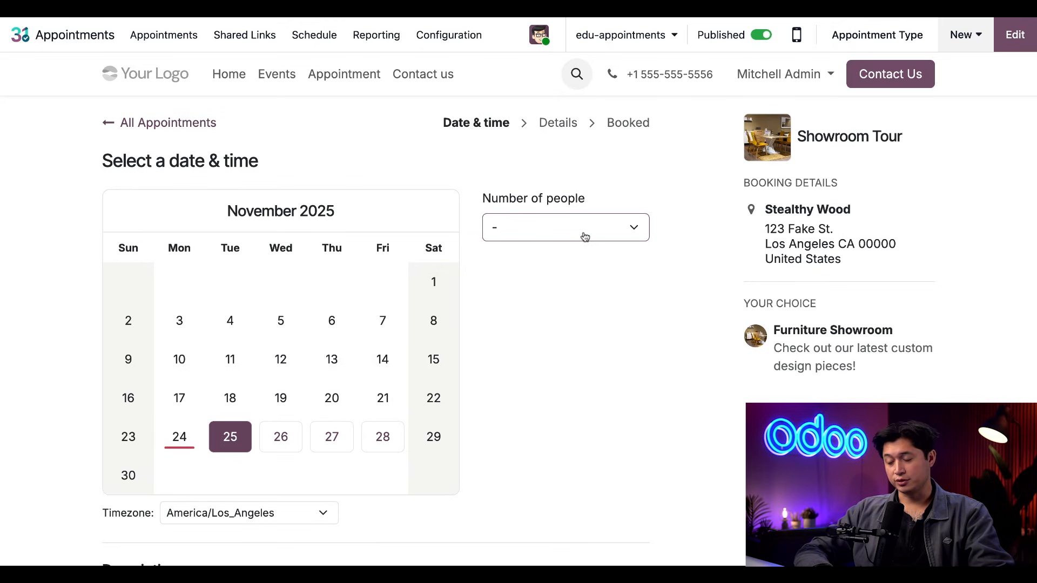
pyautogui.click(565, 227)
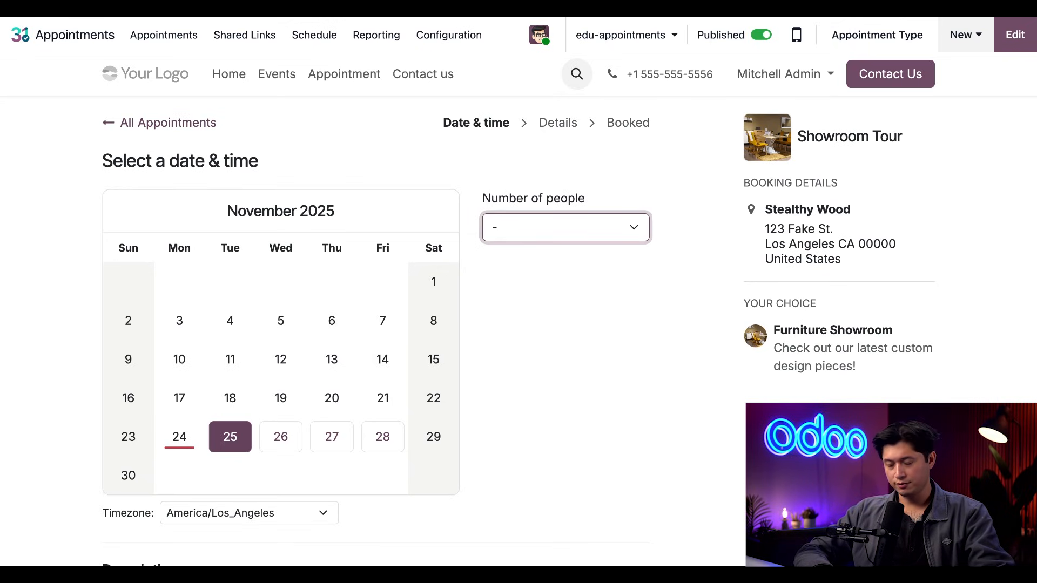
pyautogui.click(589, 332)
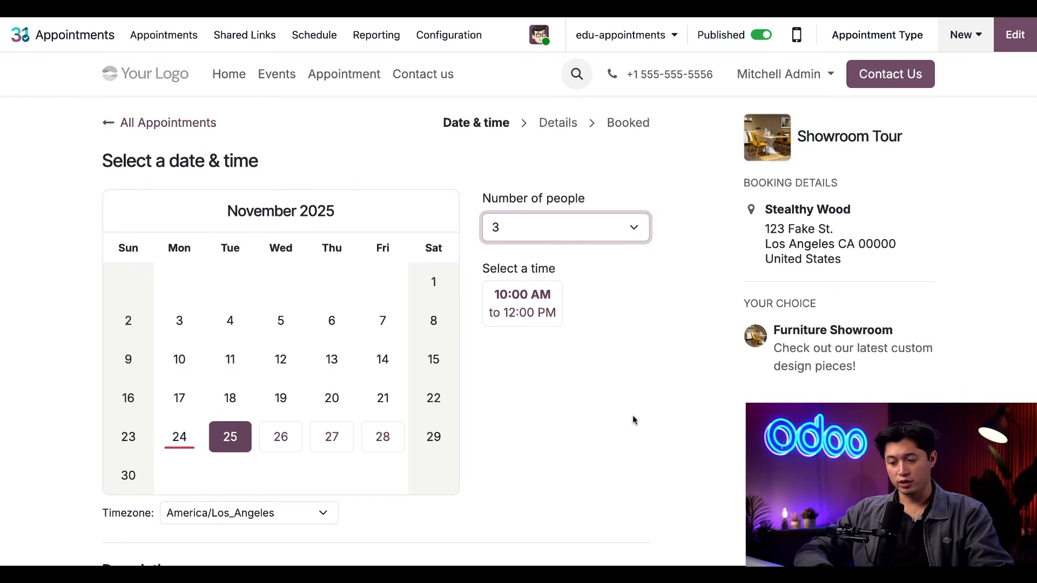
pyautogui.click(387, 450)
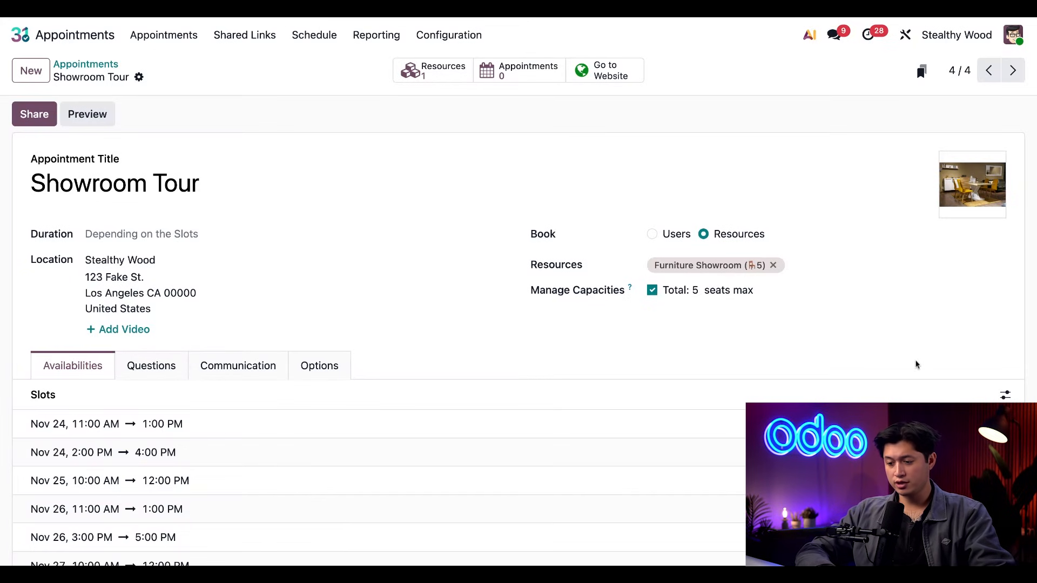
# - Switch the Showroom Tour's schedule option back to Weekly and review its weekly availabilities
pyautogui.click(323, 367)
pyautogui.scroll(-2, 488, 332)
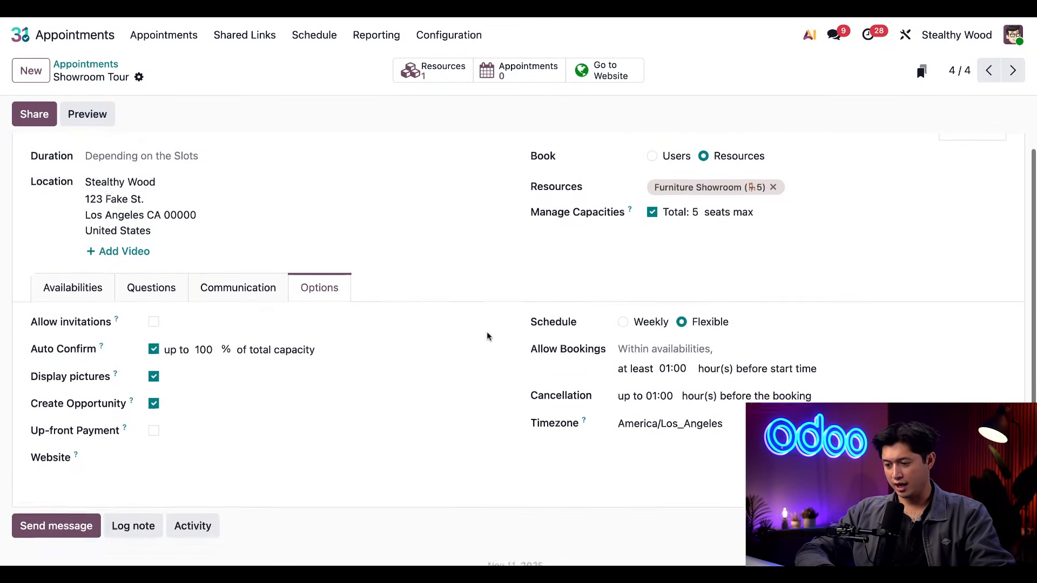
pyautogui.click(624, 323)
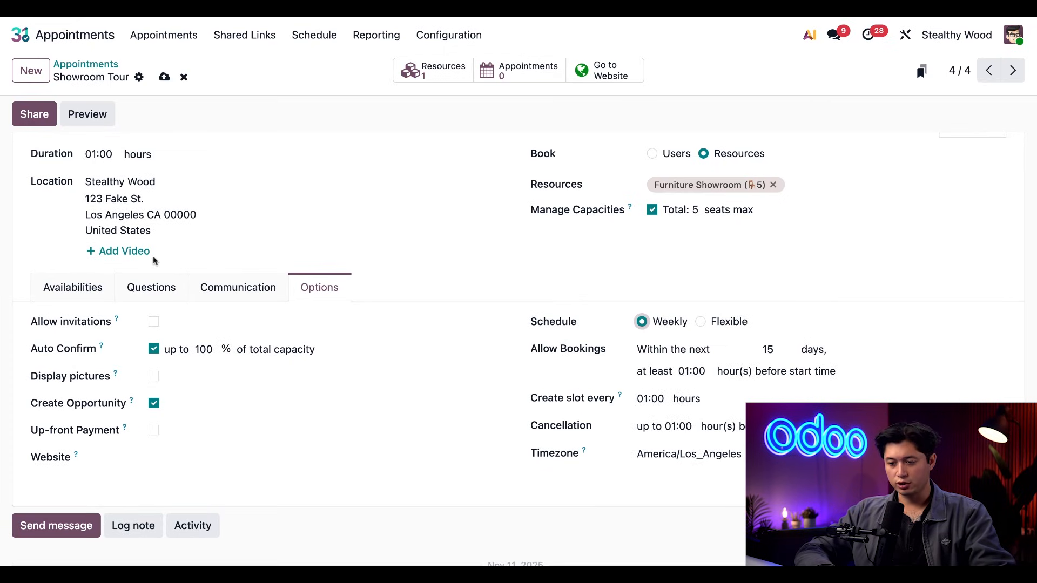
pyautogui.click(93, 288)
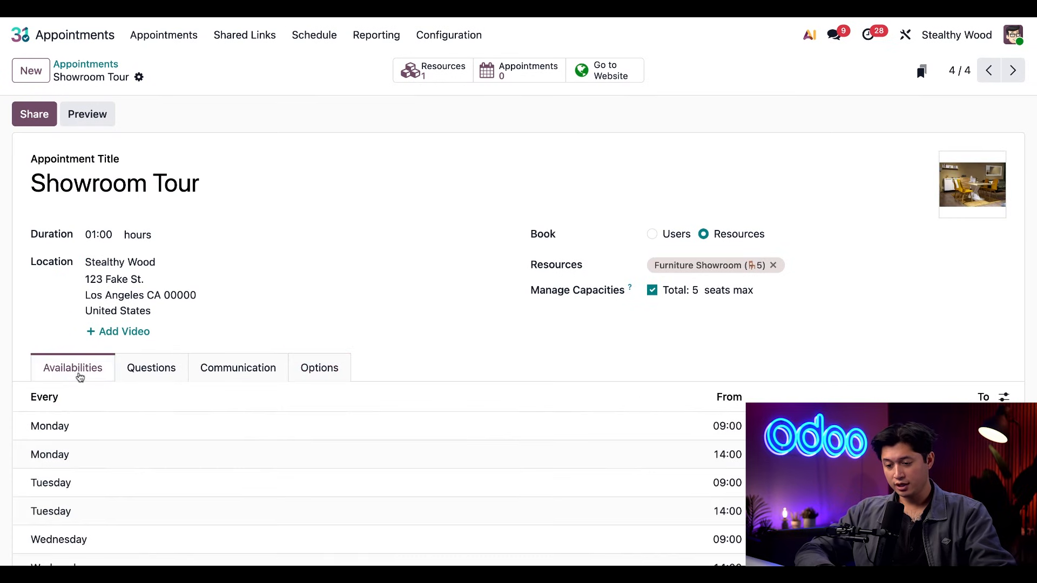
pyautogui.scroll(-3, 17, 356)
pyautogui.scroll(-2, 18, 361)
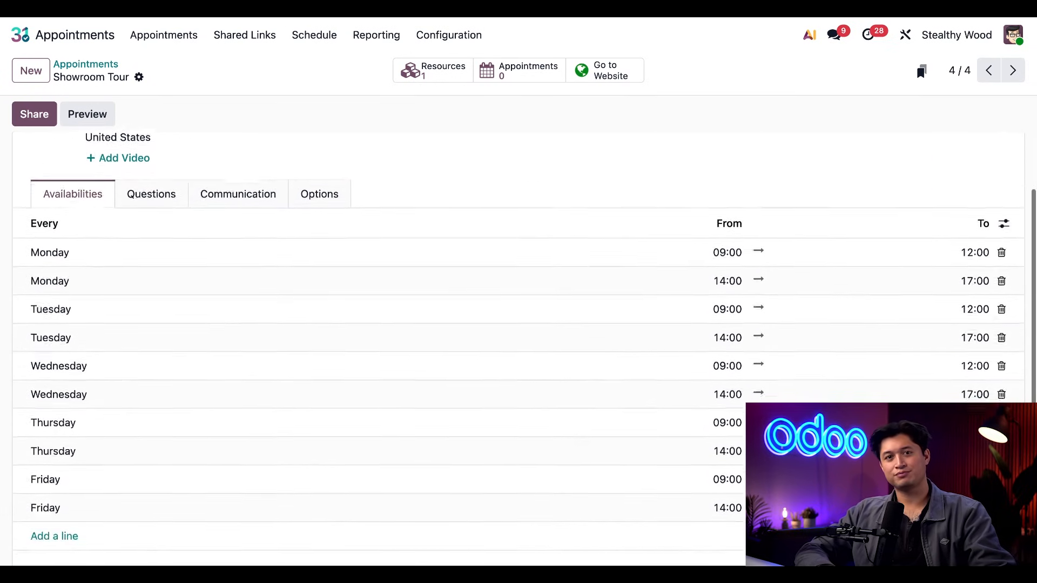